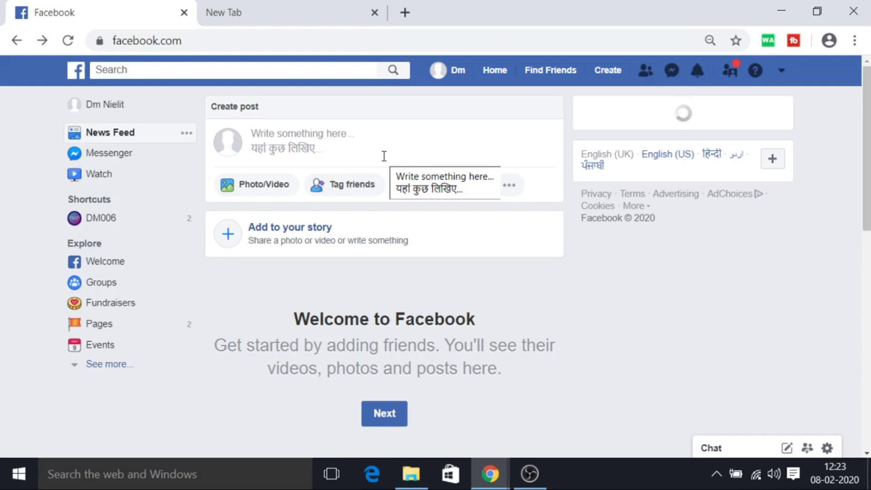
Start creating a new ad in Ads Manager
click(697, 72)
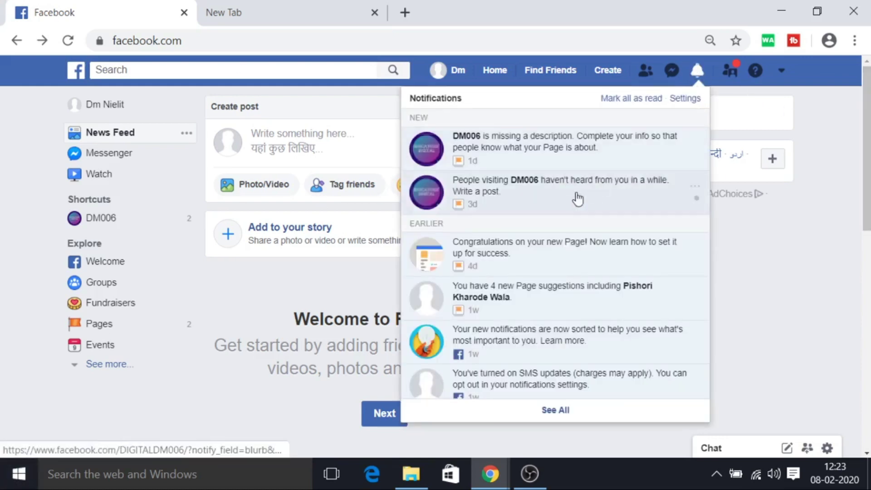
click(612, 71)
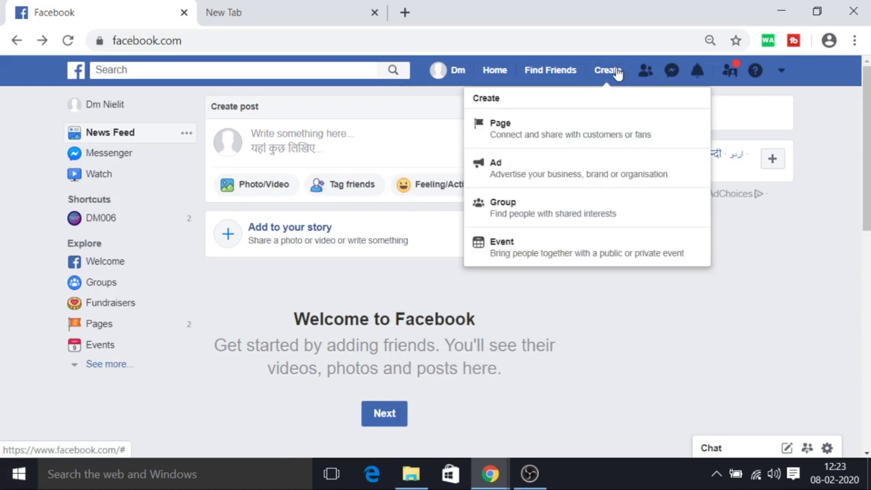
click(536, 175)
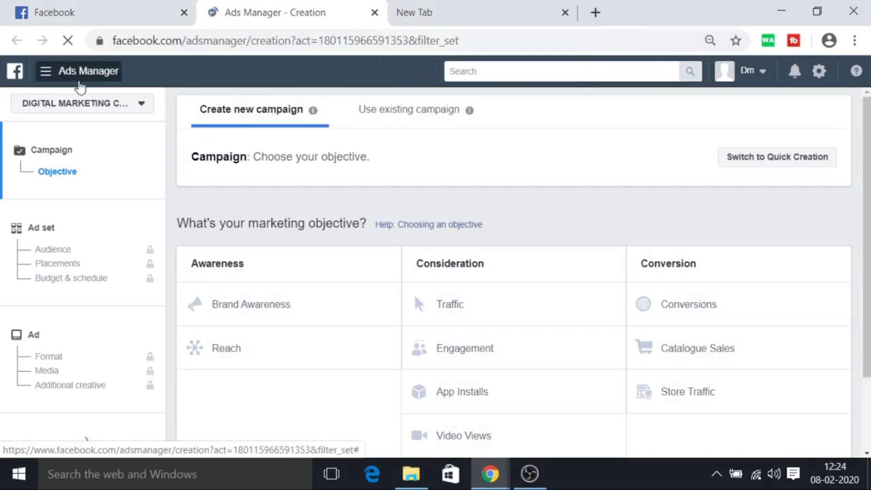
Go to the ad account's billing page and open its payment settings
click(55, 80)
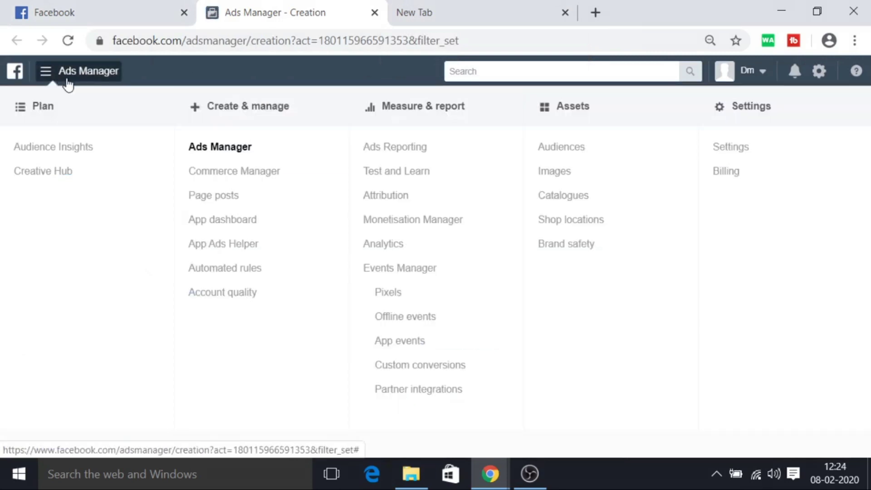
click(726, 175)
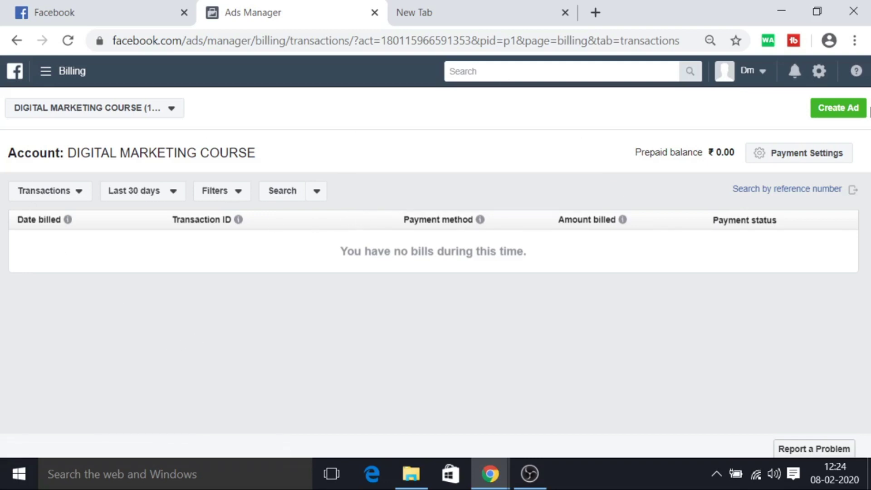
click(800, 156)
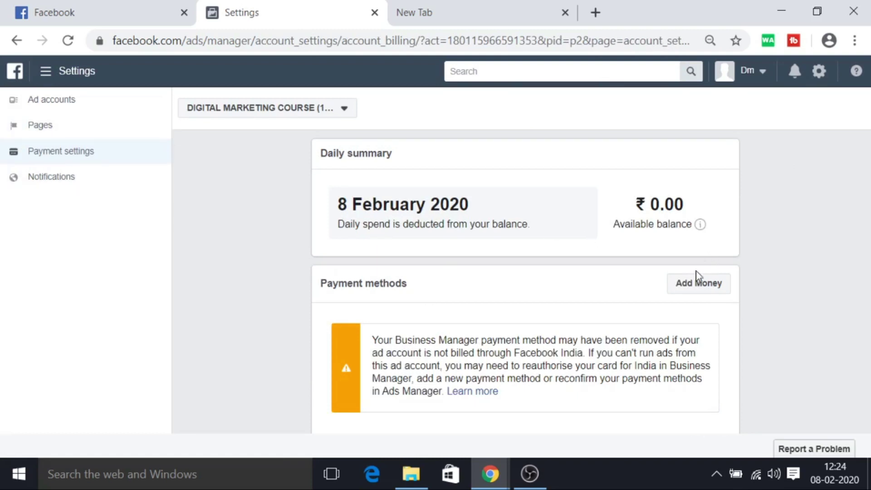
Try adding ₹100.00 to the ad account balance with PAYTM up to the payment review, and back out without paying
click(703, 285)
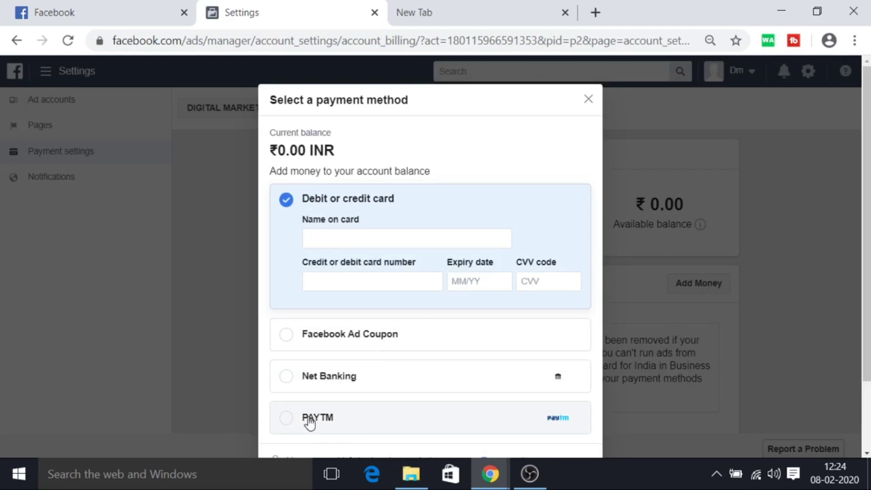
click(293, 419)
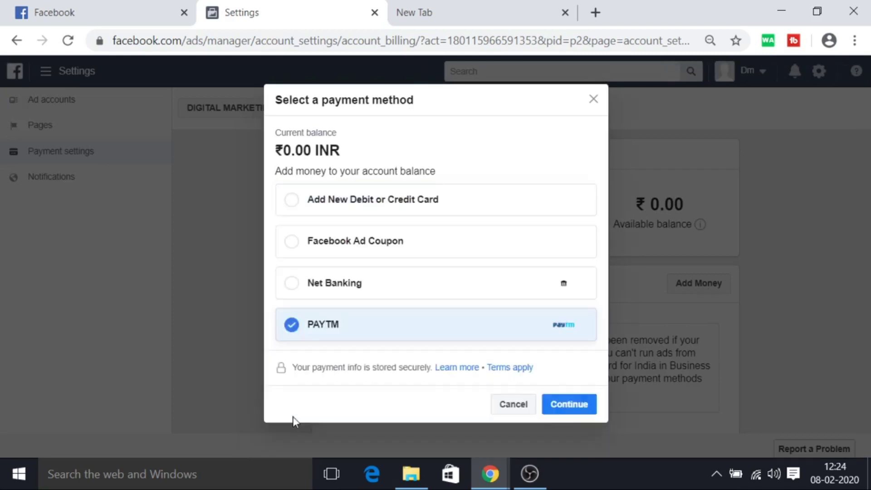
click(566, 407)
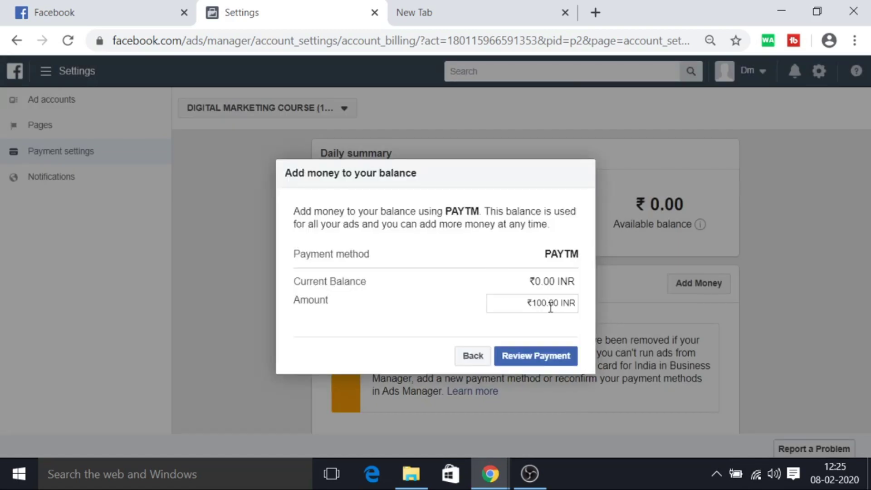
double_click(551, 308)
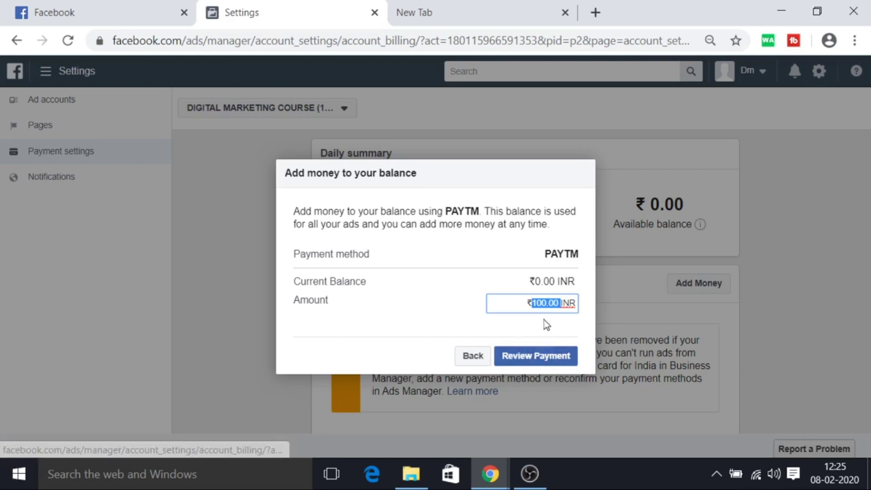
click(524, 361)
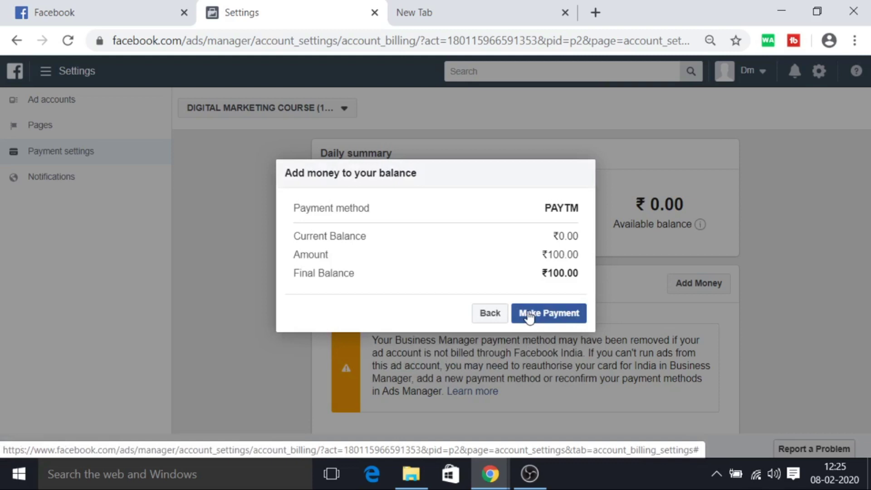
click(486, 312)
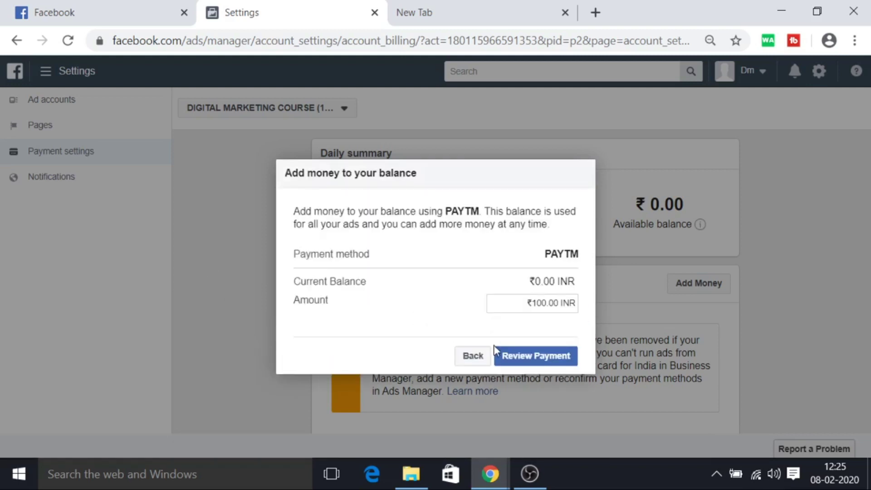
click(480, 356)
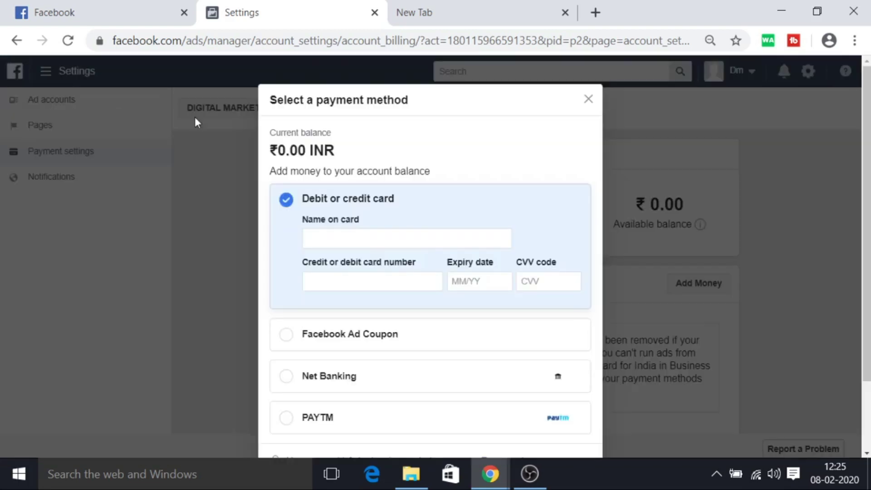
click(589, 99)
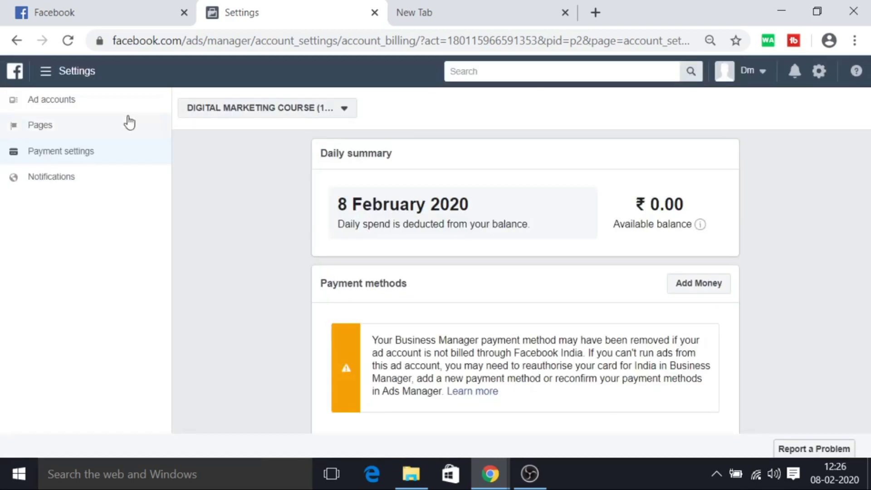
Examine the ad account setup, including the account name, time zone, currency, business name, business address and GST registration number
right_click(51, 107)
click(34, 104)
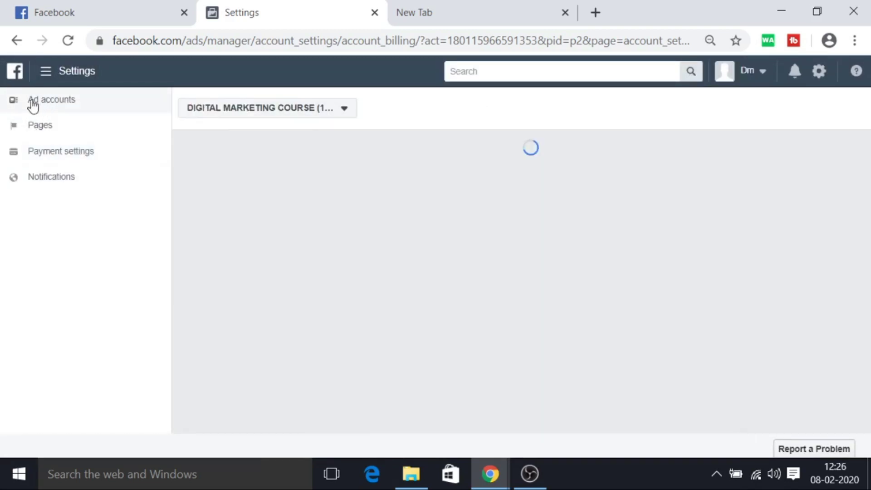
scroll(345, 302, down, 6)
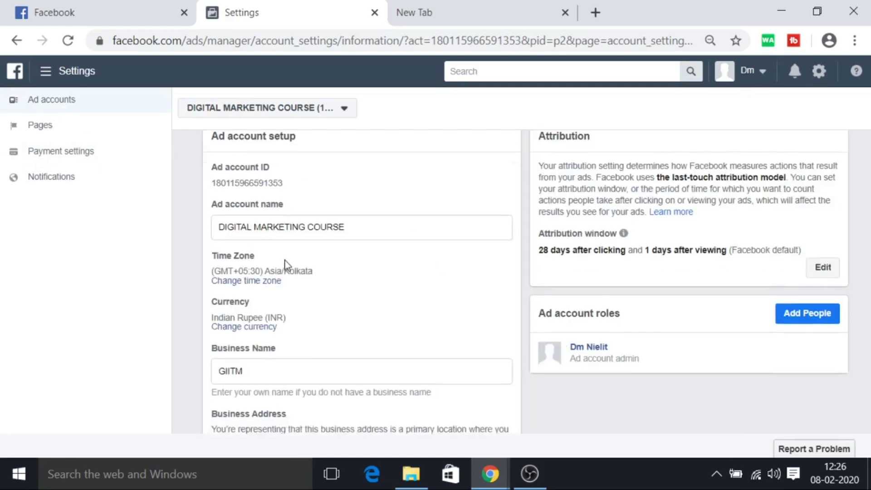
scroll(261, 304, up, 5)
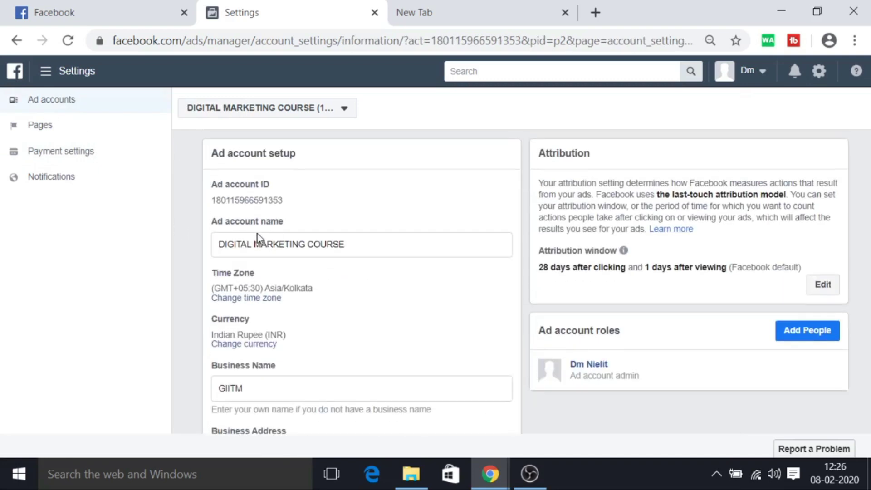
drag(345, 245, 218, 245)
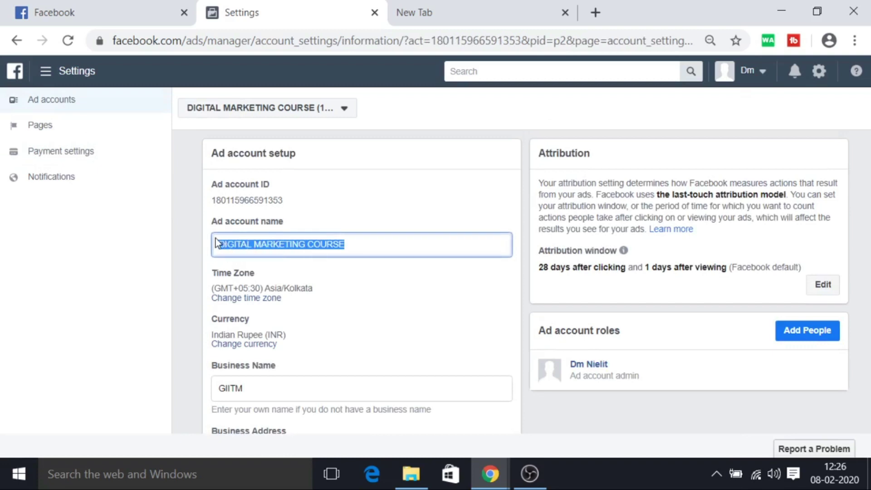
scroll(389, 321, down, 5)
drag(263, 152, 191, 158)
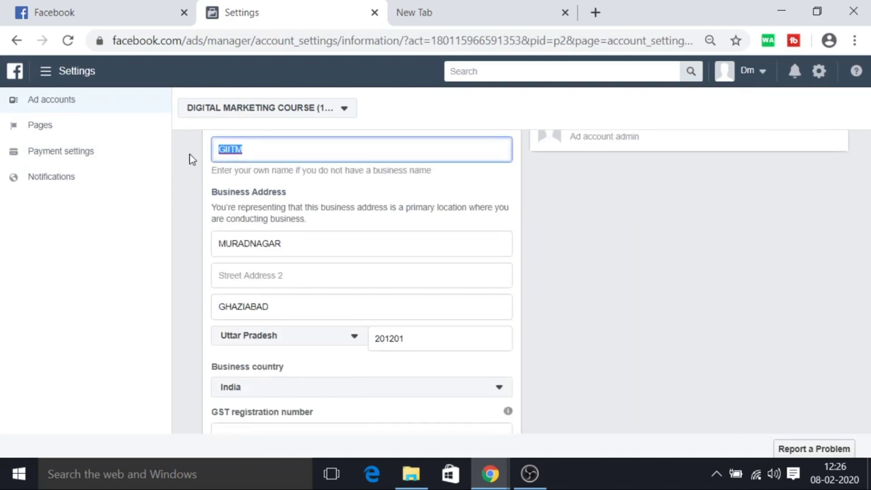
scroll(295, 277, down, 2)
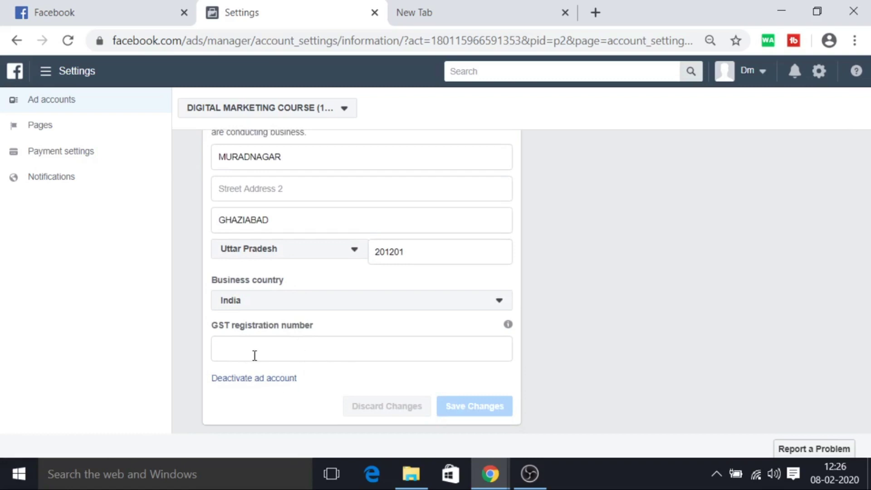
scroll(291, 383, up, 2)
scroll(486, 404, down, 2)
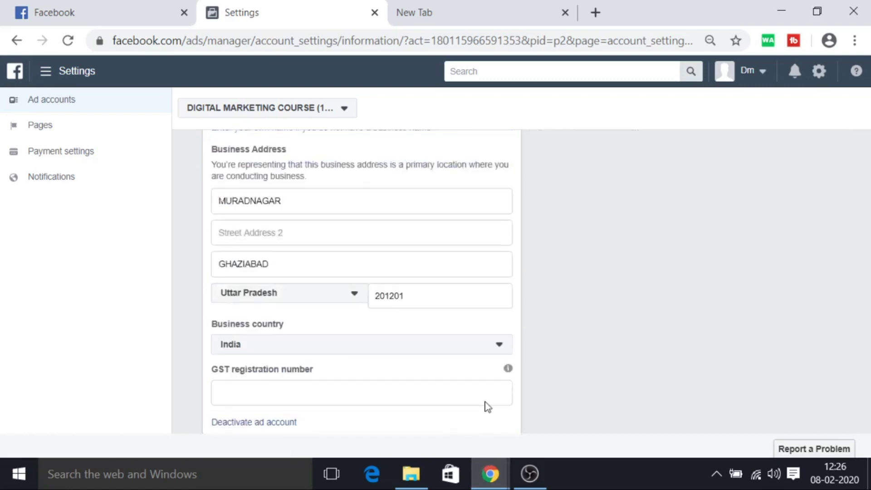
click(497, 407)
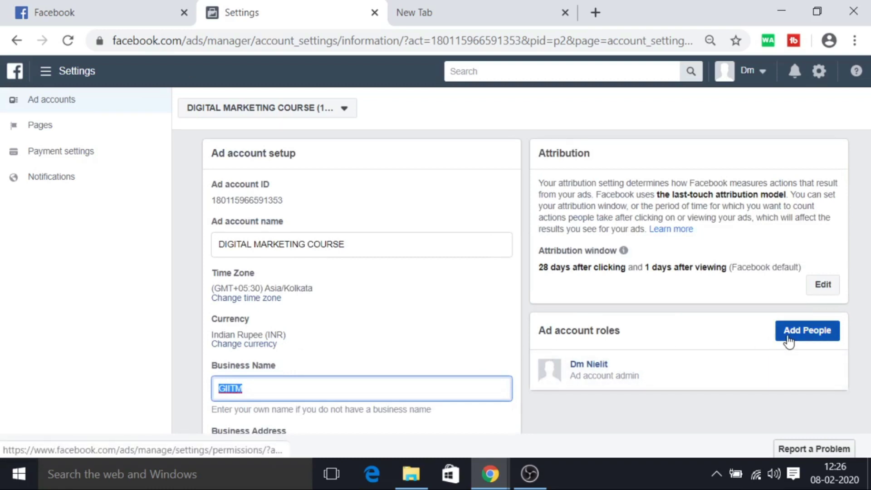
Try adding a friend as "ASD" to the ad account with the admin, advertiser and analyst roles in turn, and discard the entry
click(805, 337)
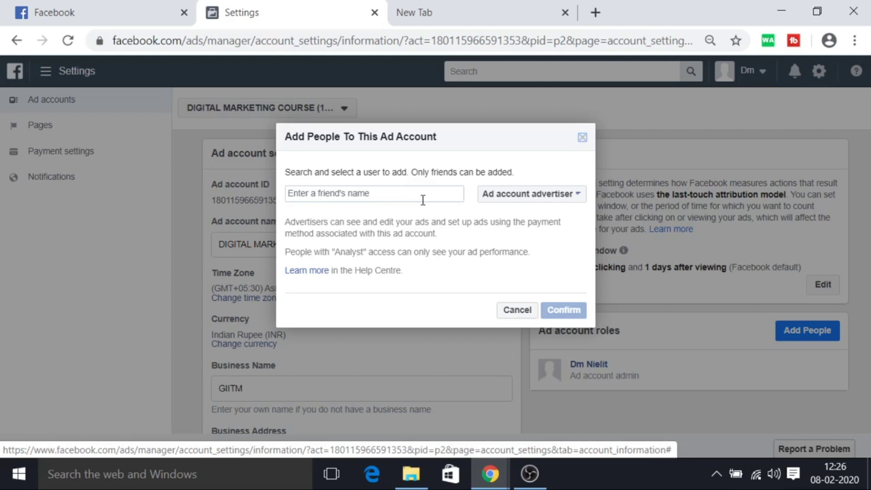
click(574, 196)
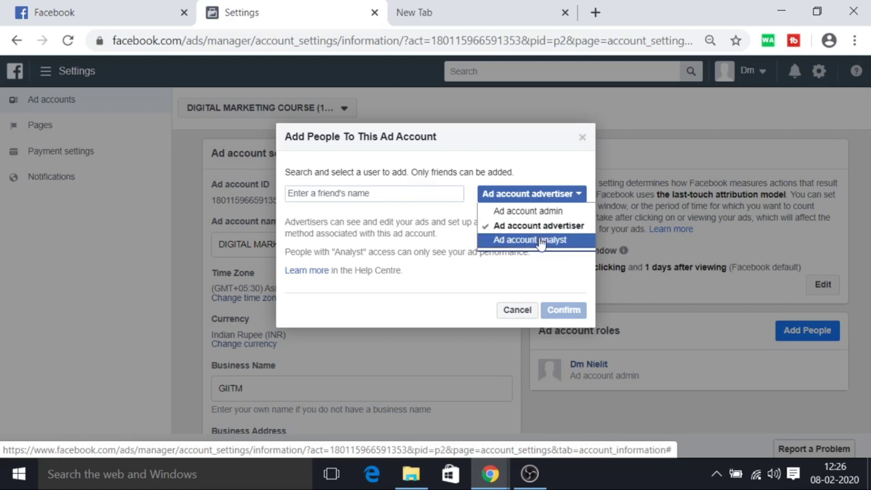
click(396, 191)
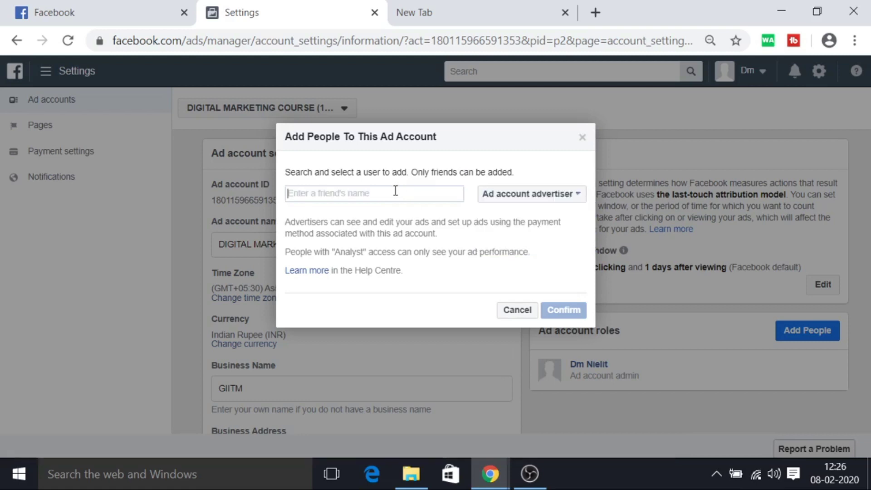
text(ASD)
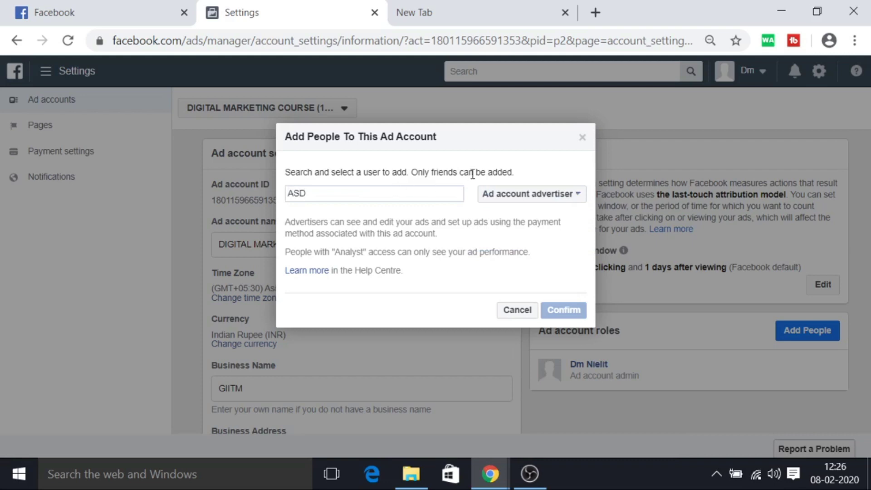
click(530, 195)
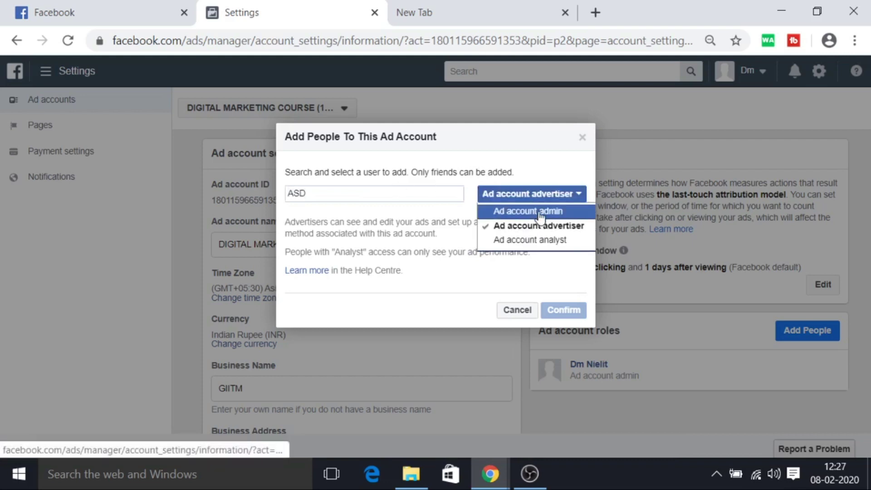
click(540, 212)
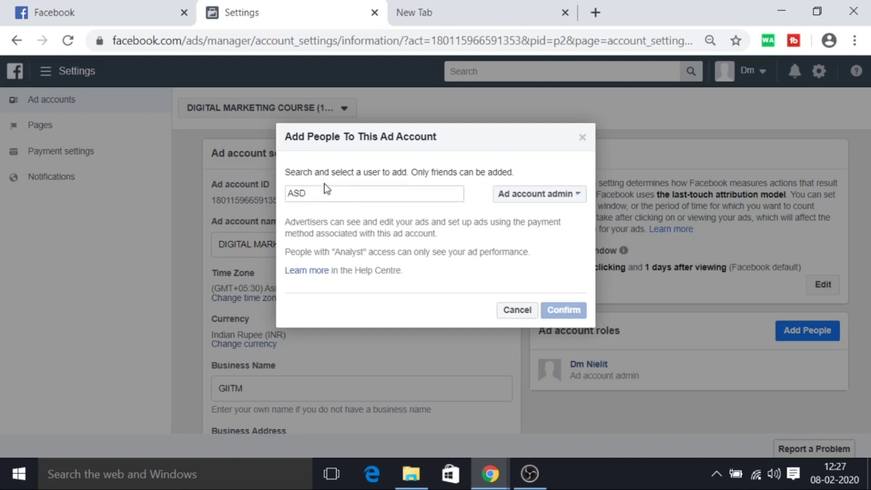
click(561, 198)
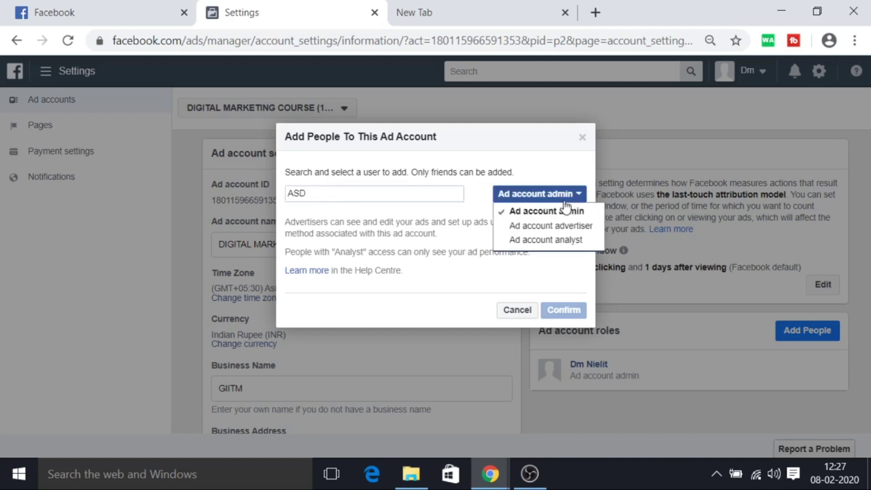
click(560, 229)
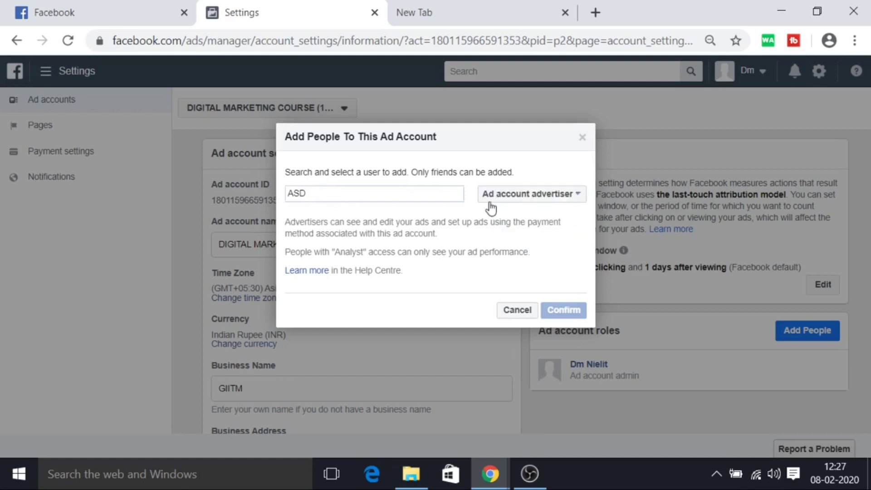
click(543, 201)
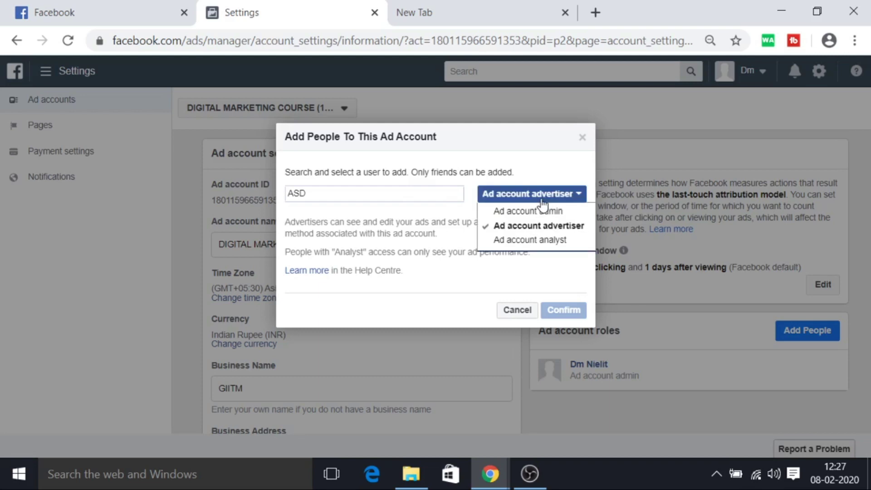
click(530, 240)
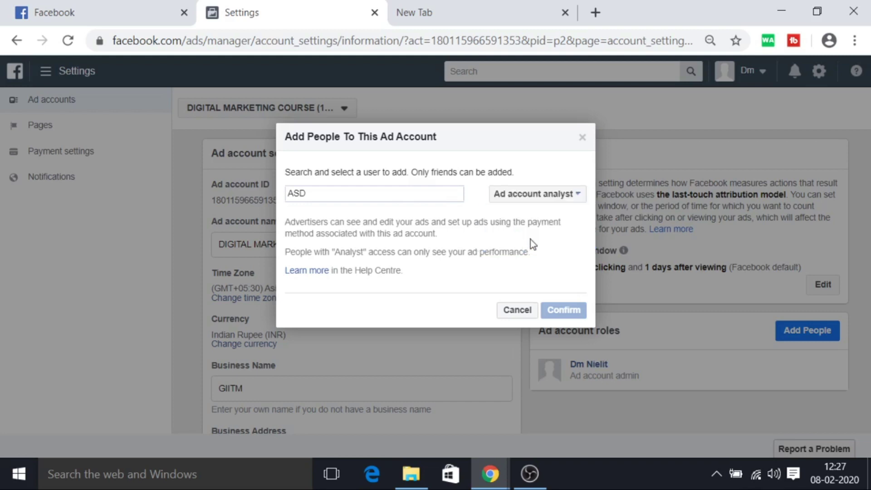
click(584, 138)
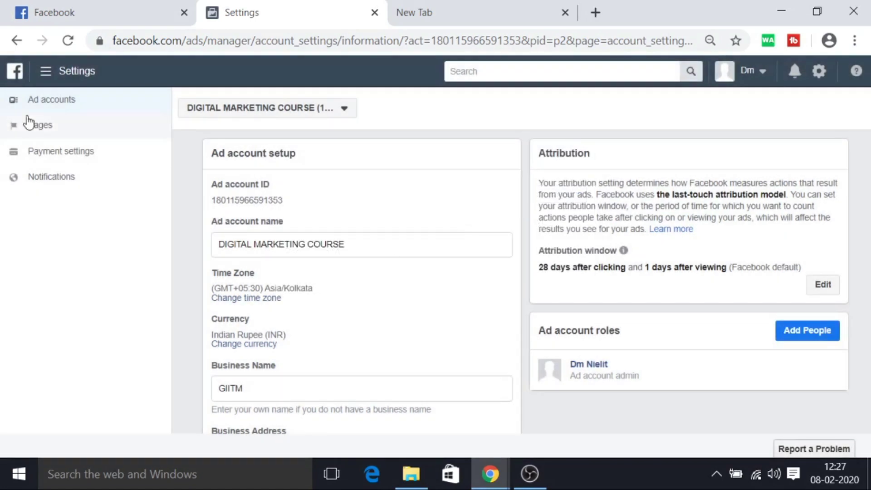